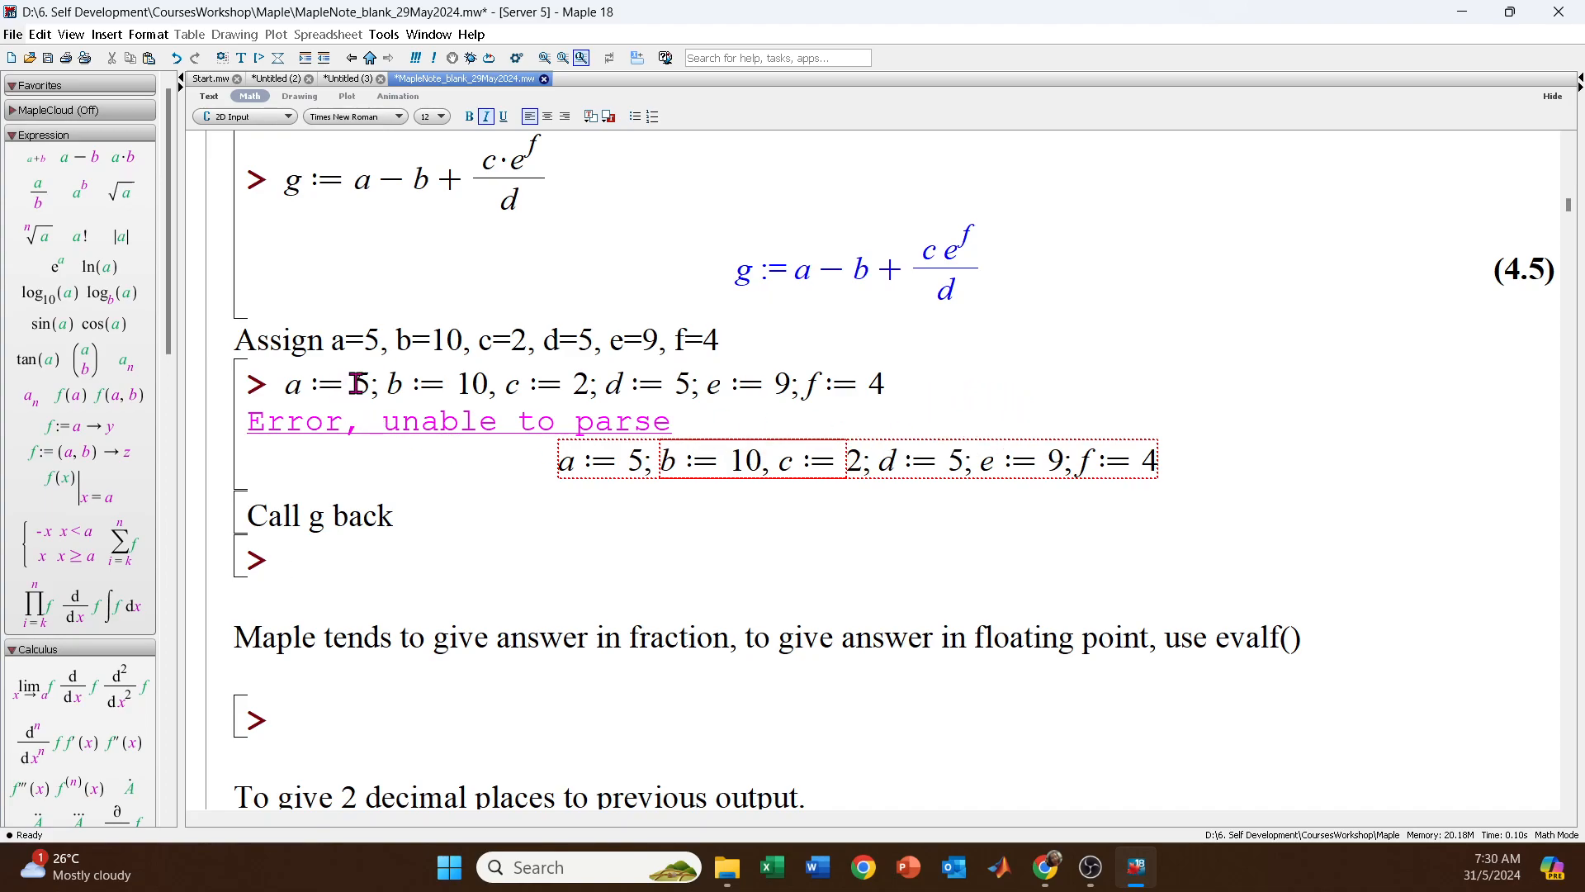
Replace the comma after b := 10 with a semicolon in the variable assignment line and execute the line.
double_click(495, 389)
text(;)
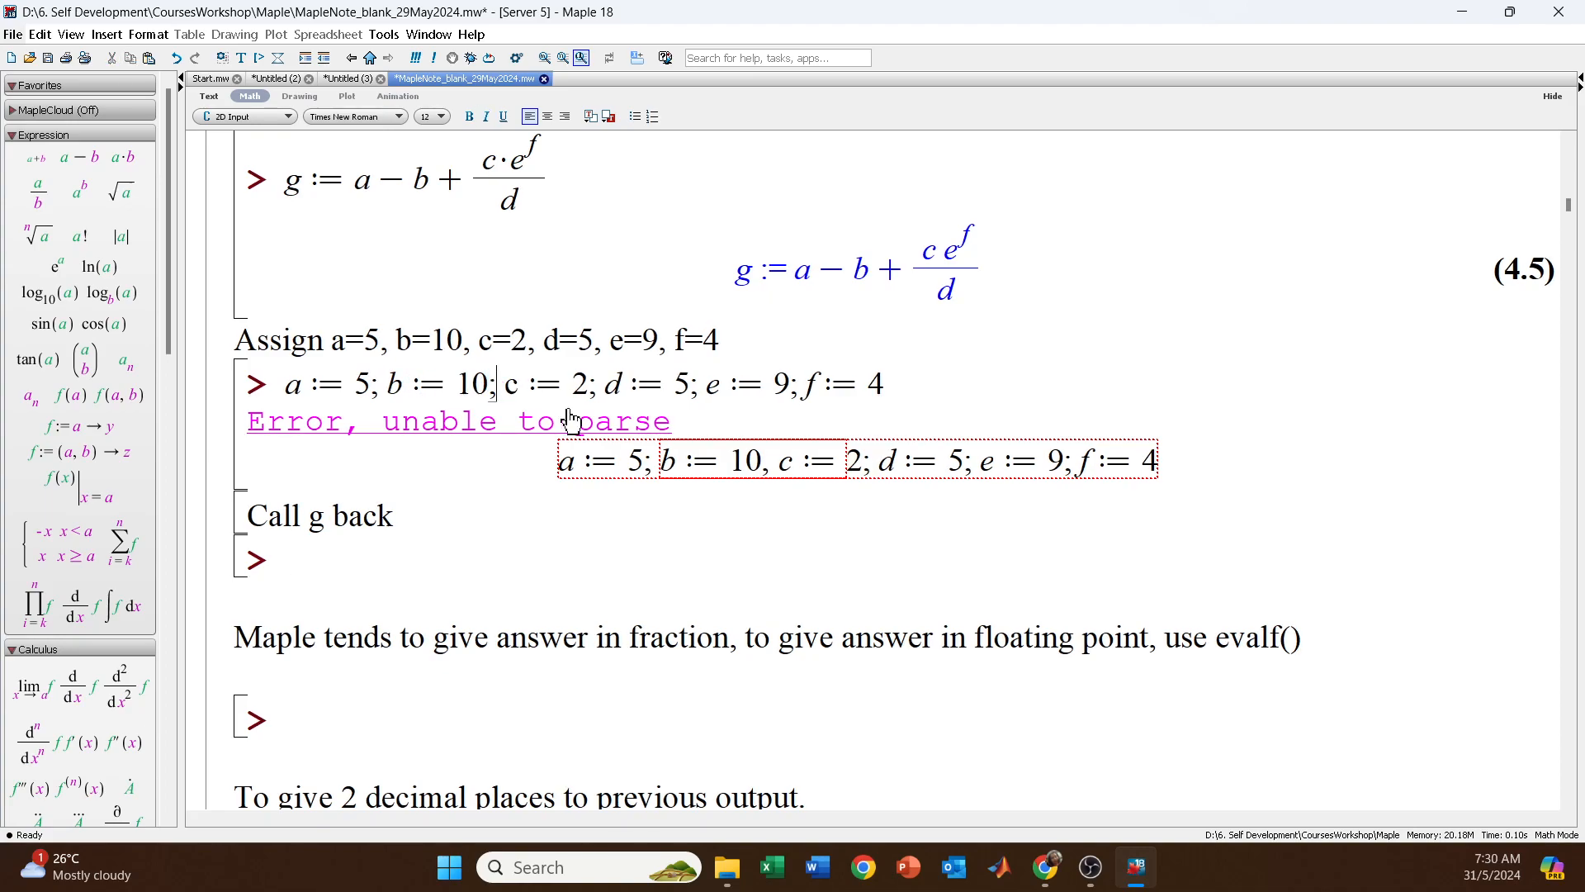
click(985, 368)
key(Return)
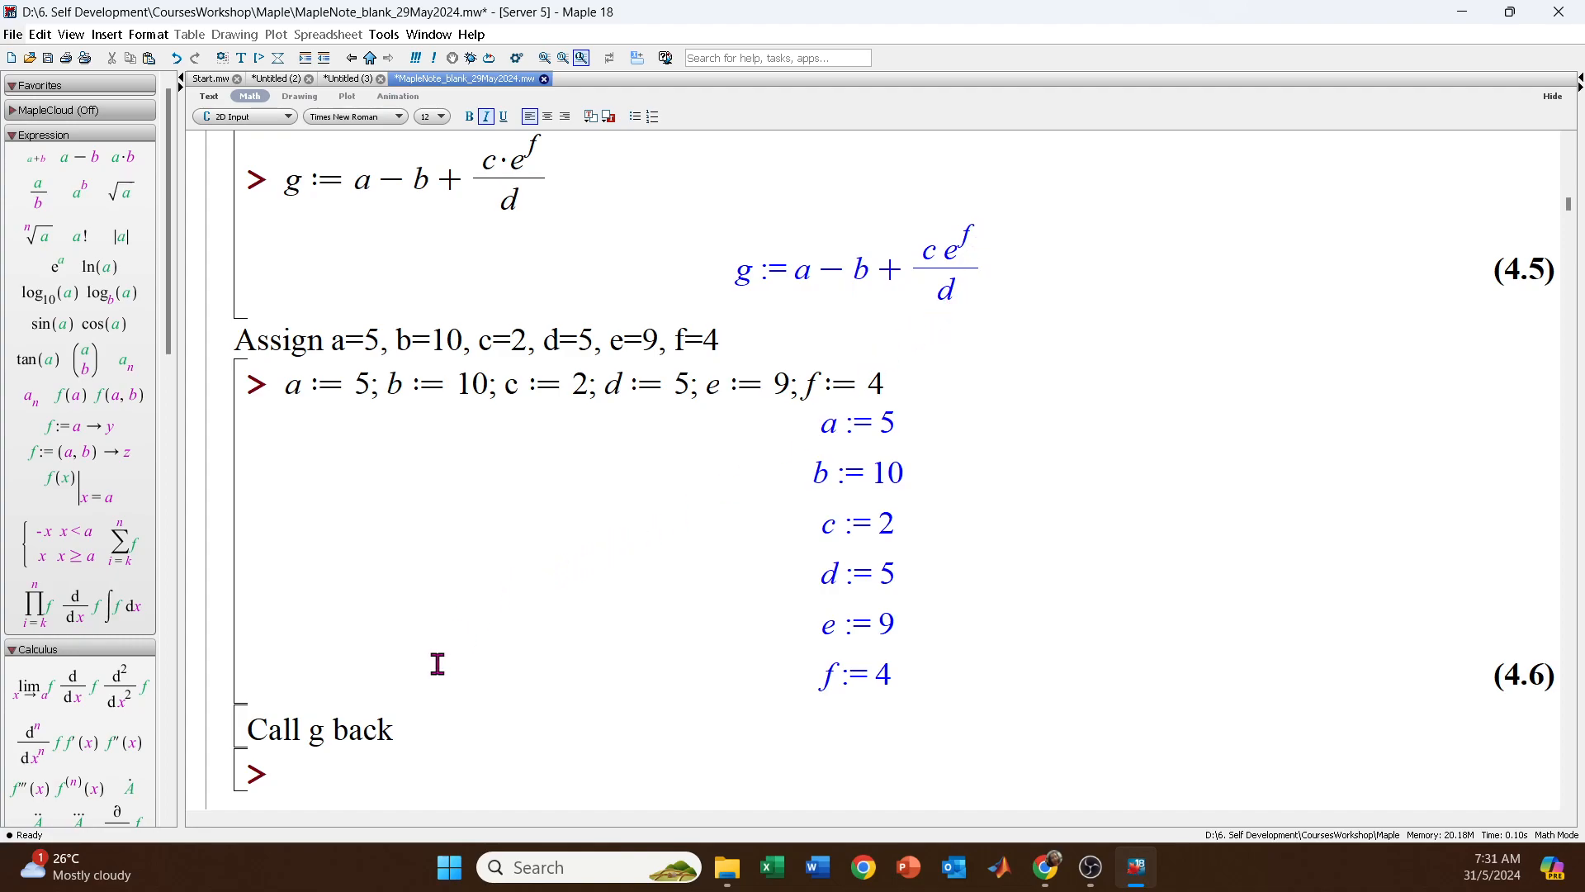
Evaluate g at the prompt under "Call g back" and check it against the assignments above.
text(g)
key(Return)
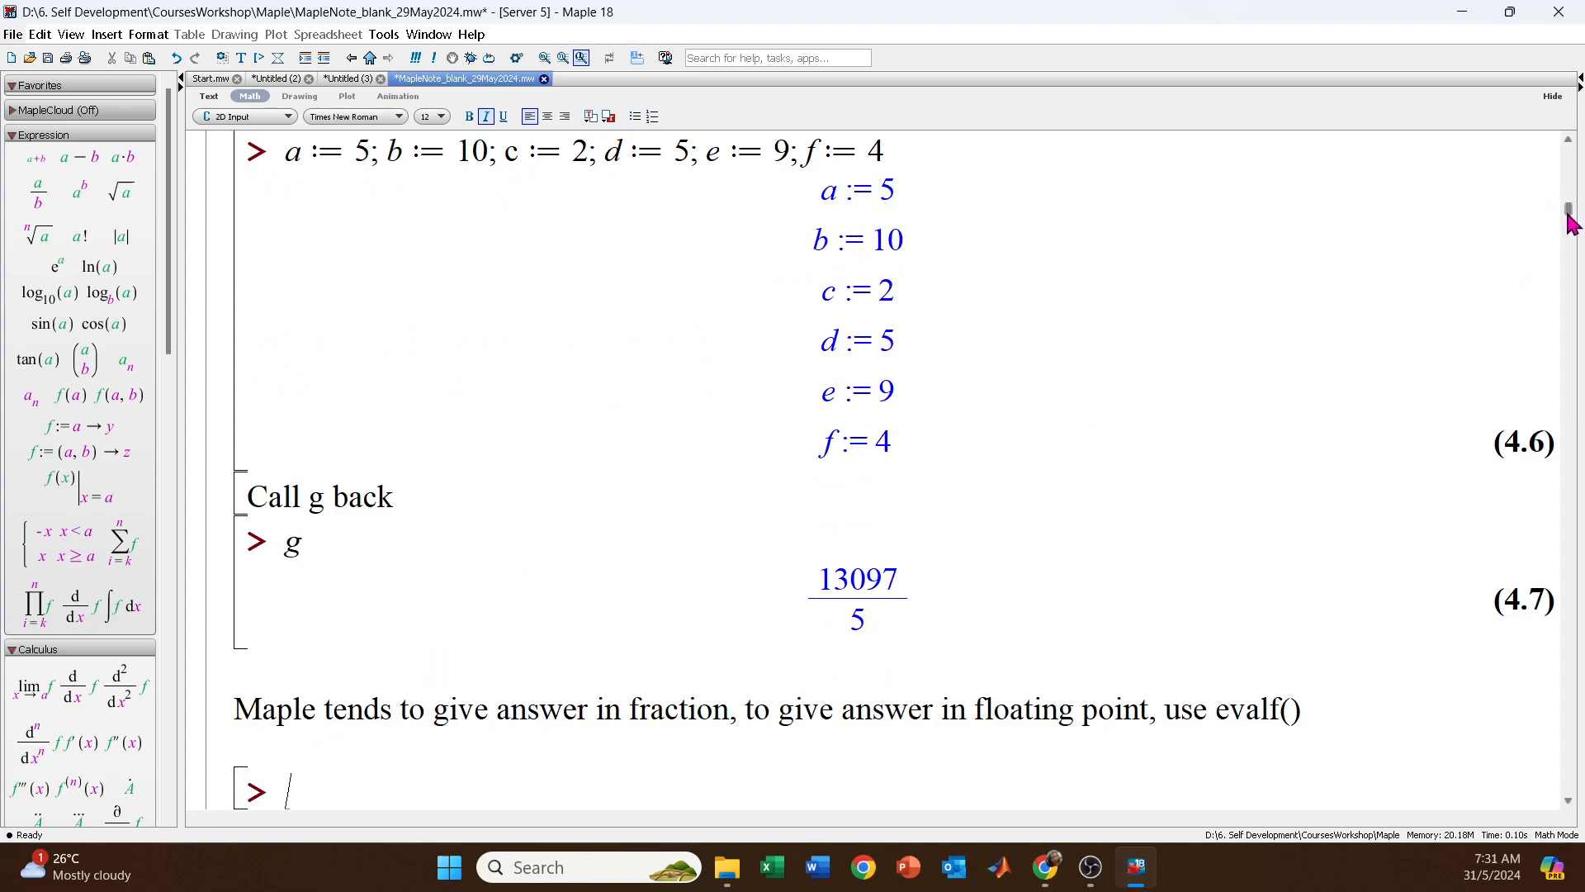
scroll(1568, 213, up, 5)
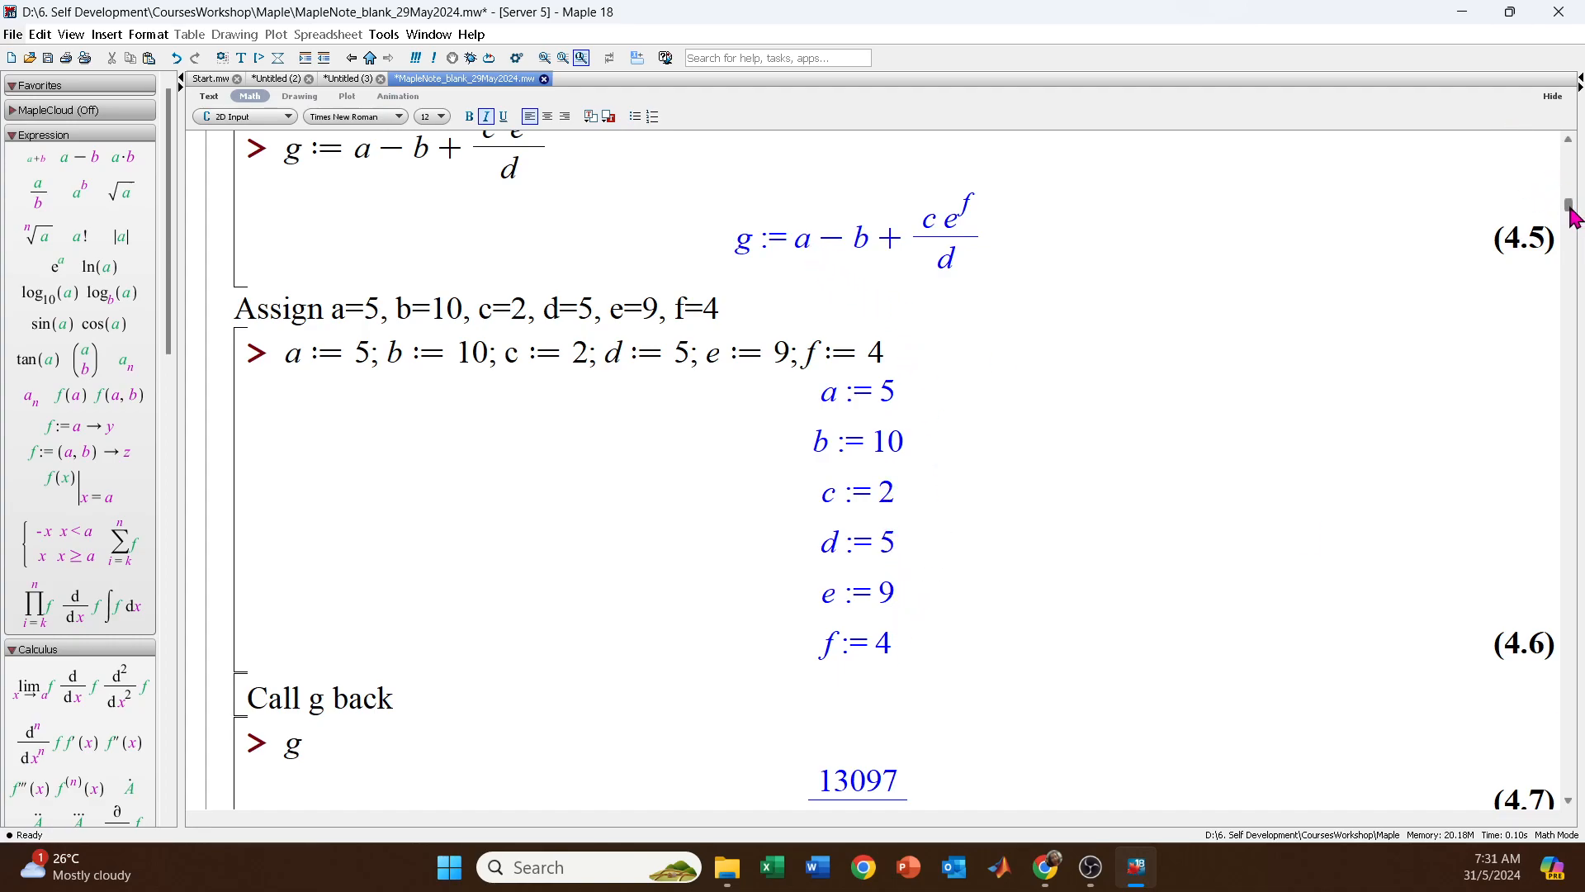
drag(1569, 214, 1568, 222)
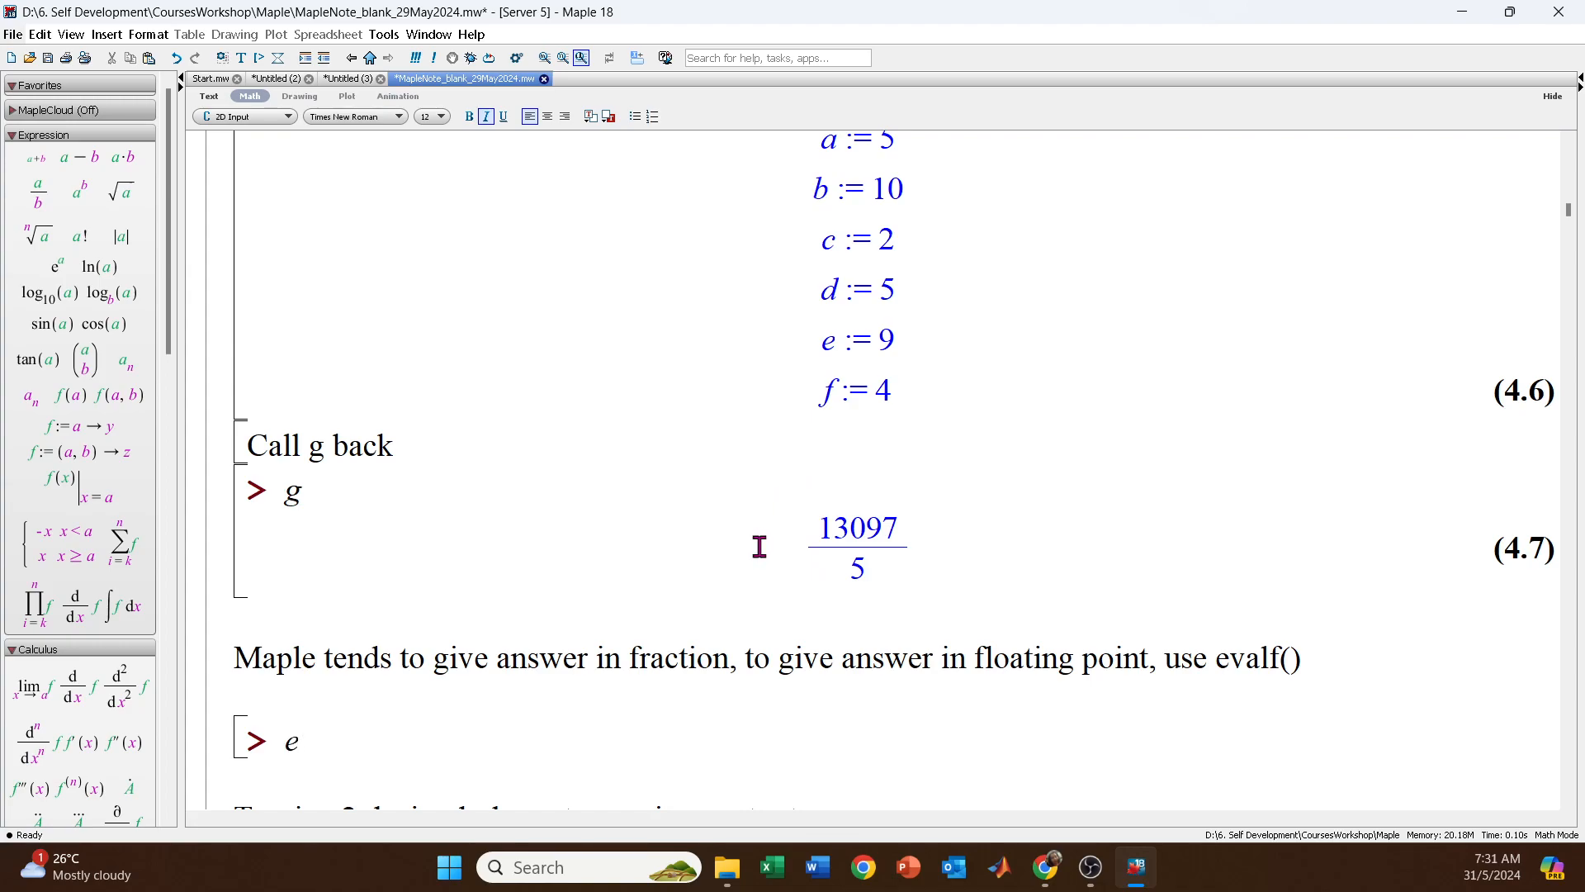
Convert the result to floating point with evalf(%), and execute evalf(g) in a new execution group below it.
text(valf(%))
key(Return)
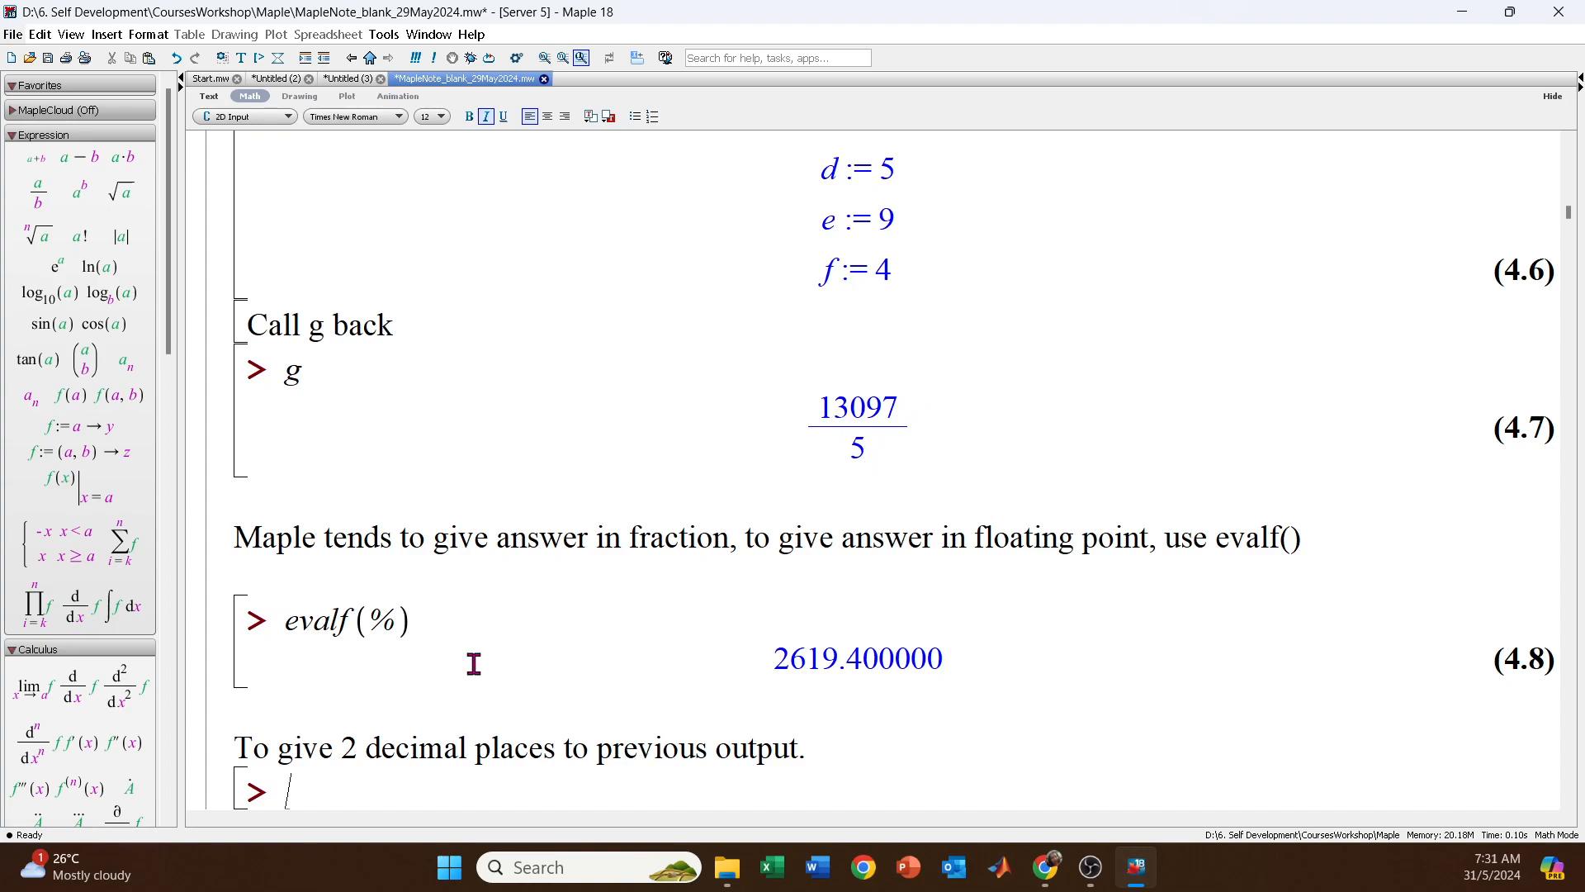
click(258, 58)
text(eva)
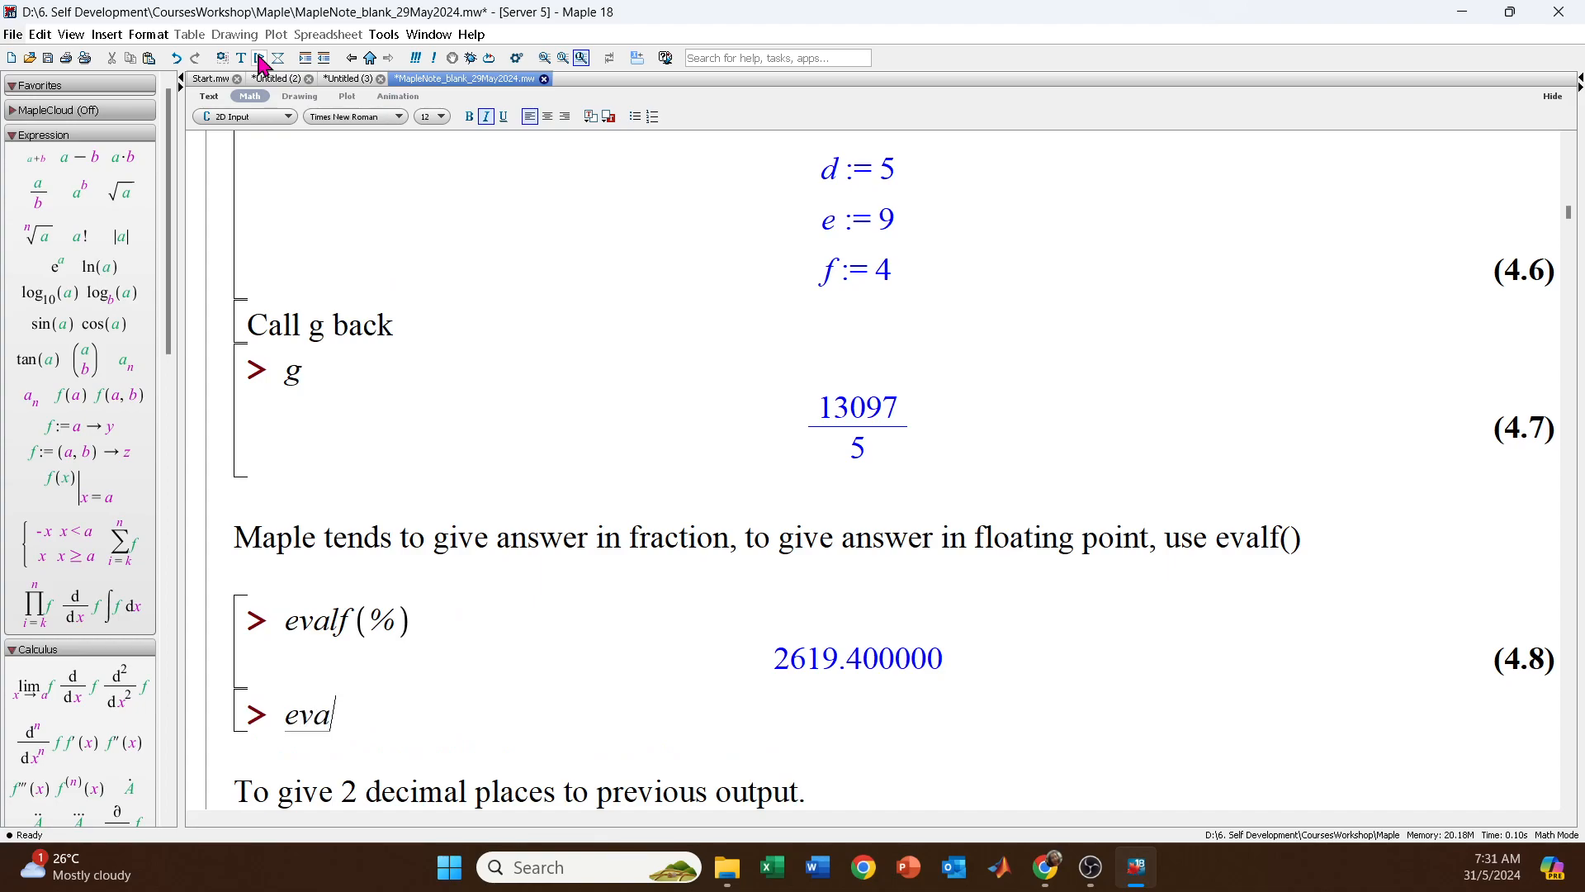
text(lf(g))
key(Return)
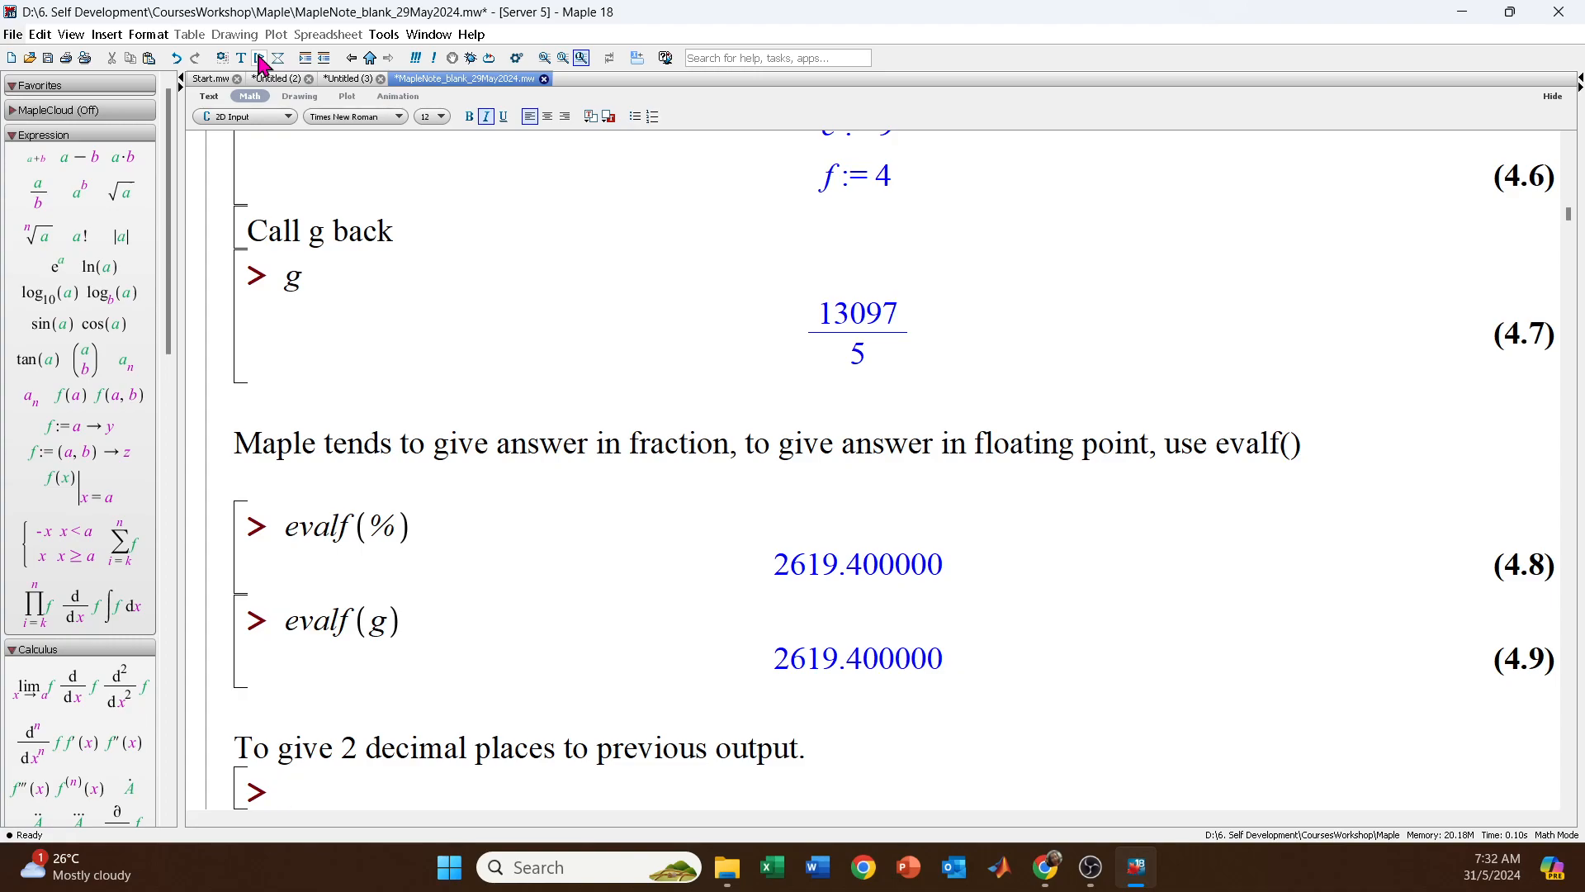
Execute evalf(%, 6) under the two-decimal-places note to show the previous output with two decimals.
text(evalf(%, 6))
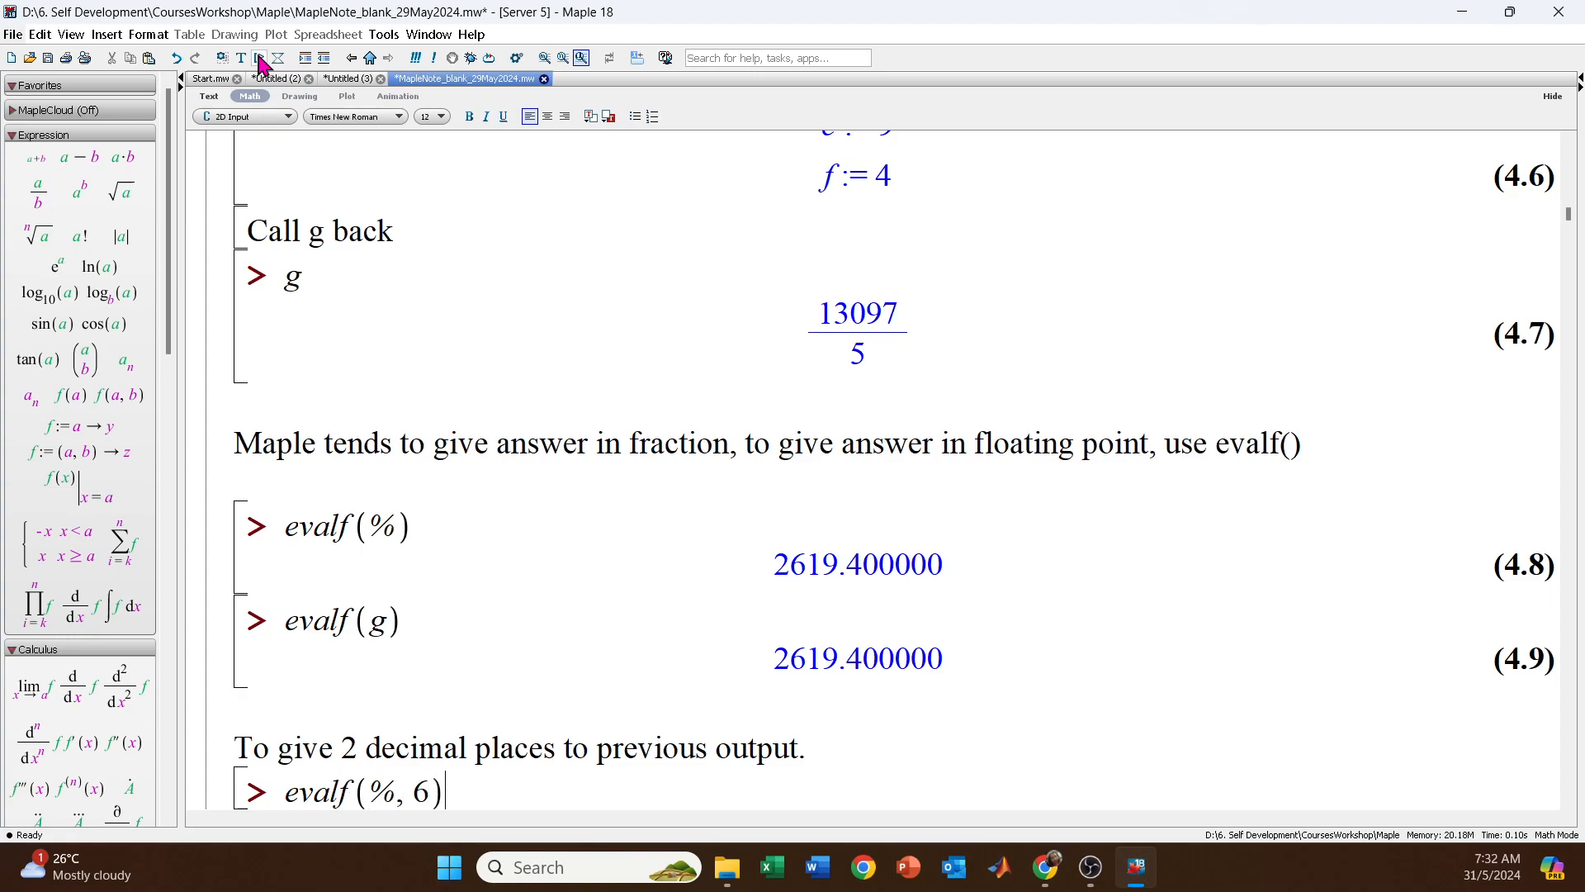
key(Return)
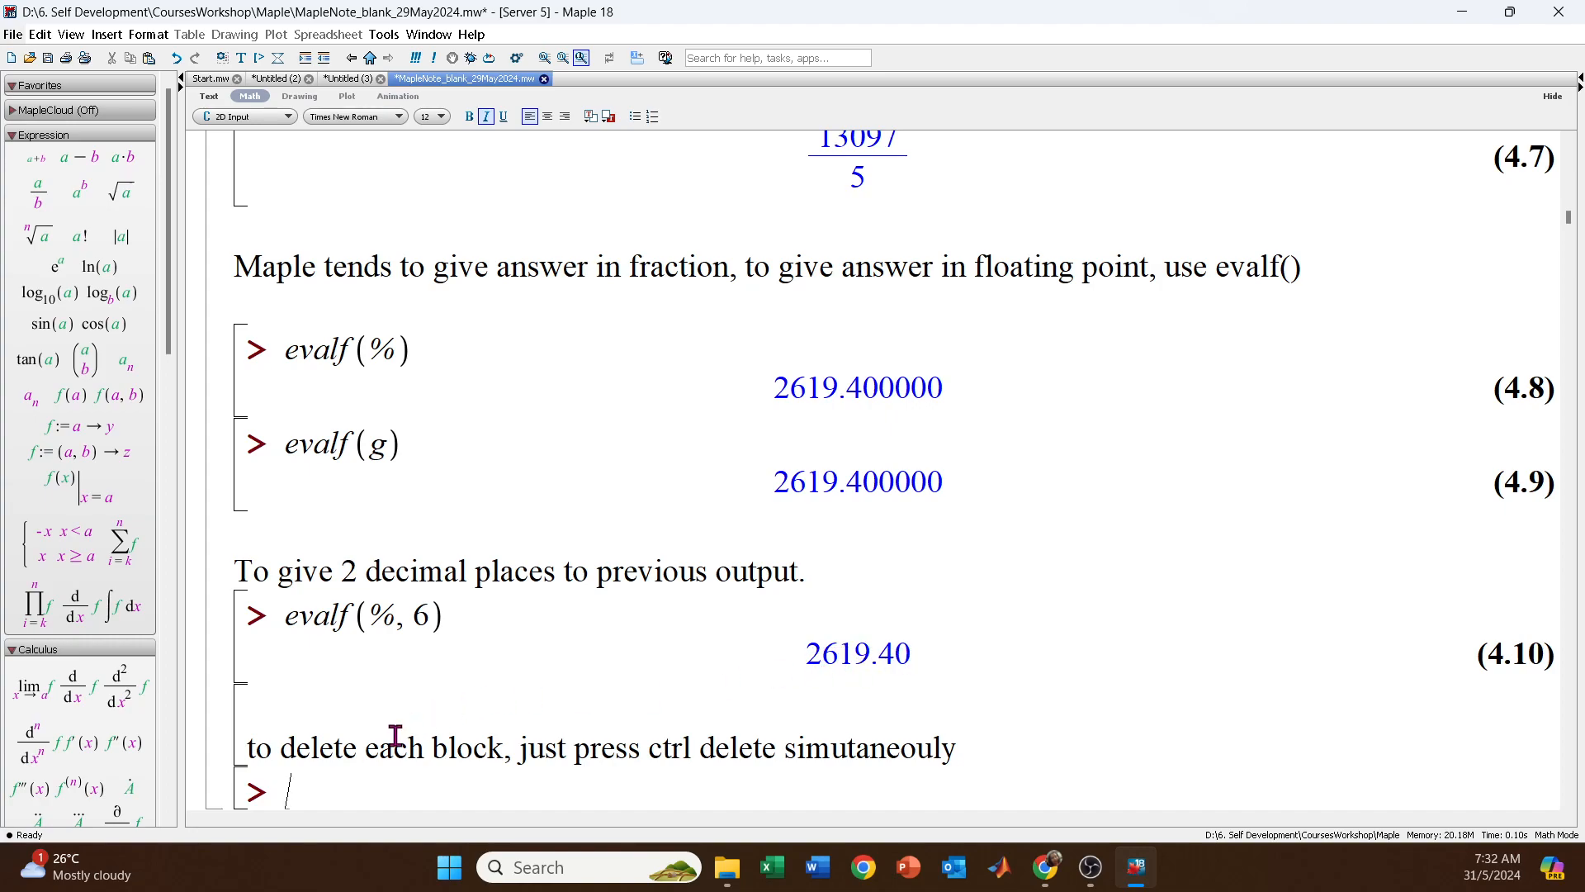
Add a blank line between the "To give 2 decimal places to previous output." text and the evalf(%, 6) block.
click(262, 538)
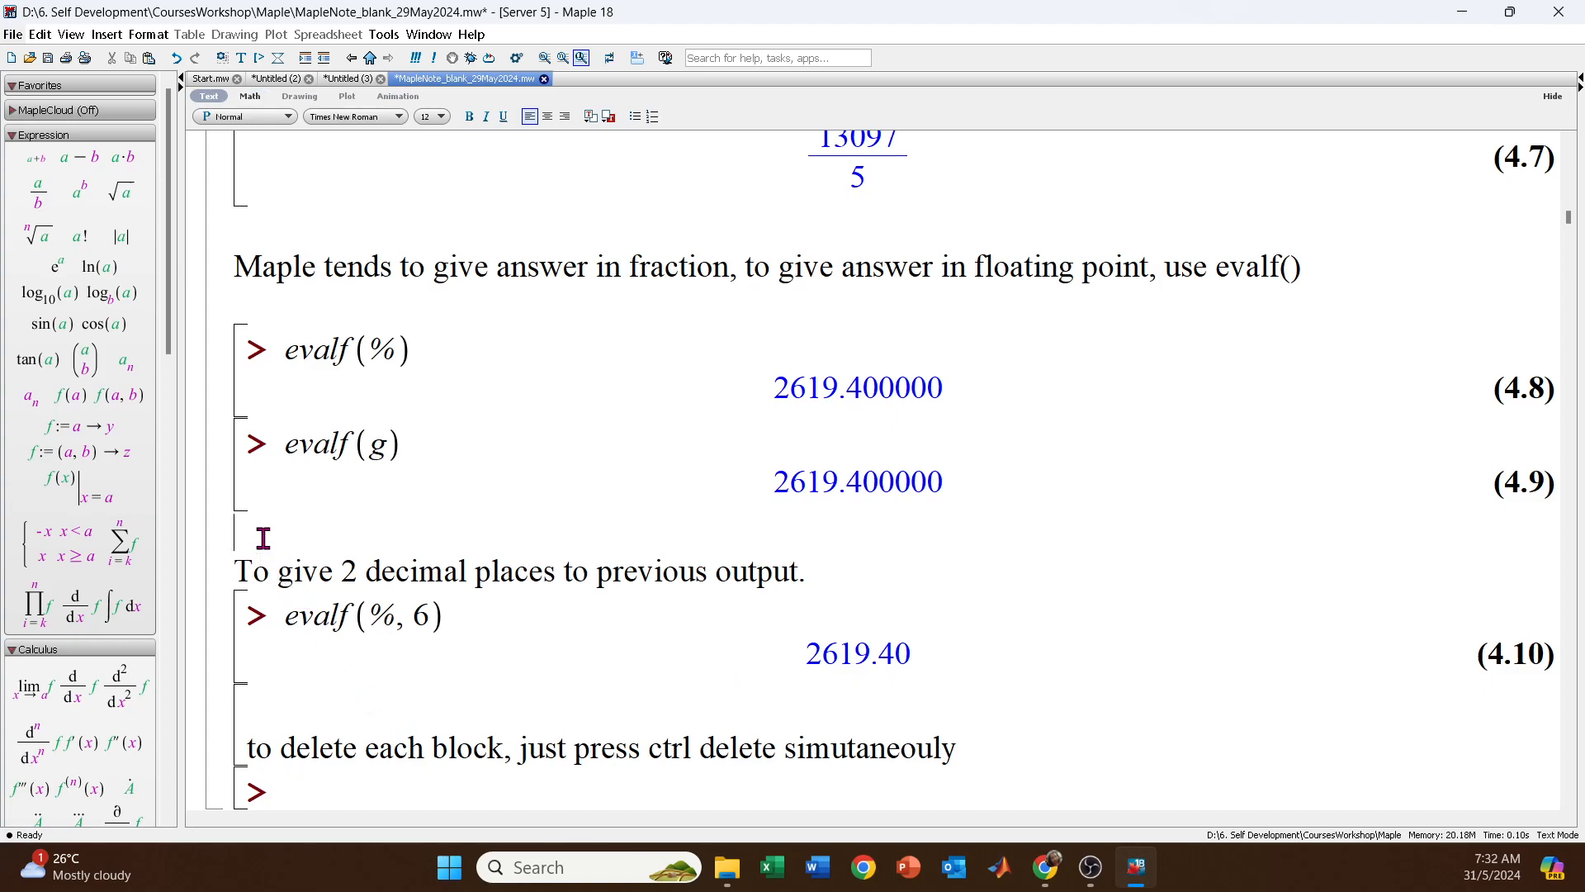
key(Delete)
key(Return)
click(820, 580)
key(Return)
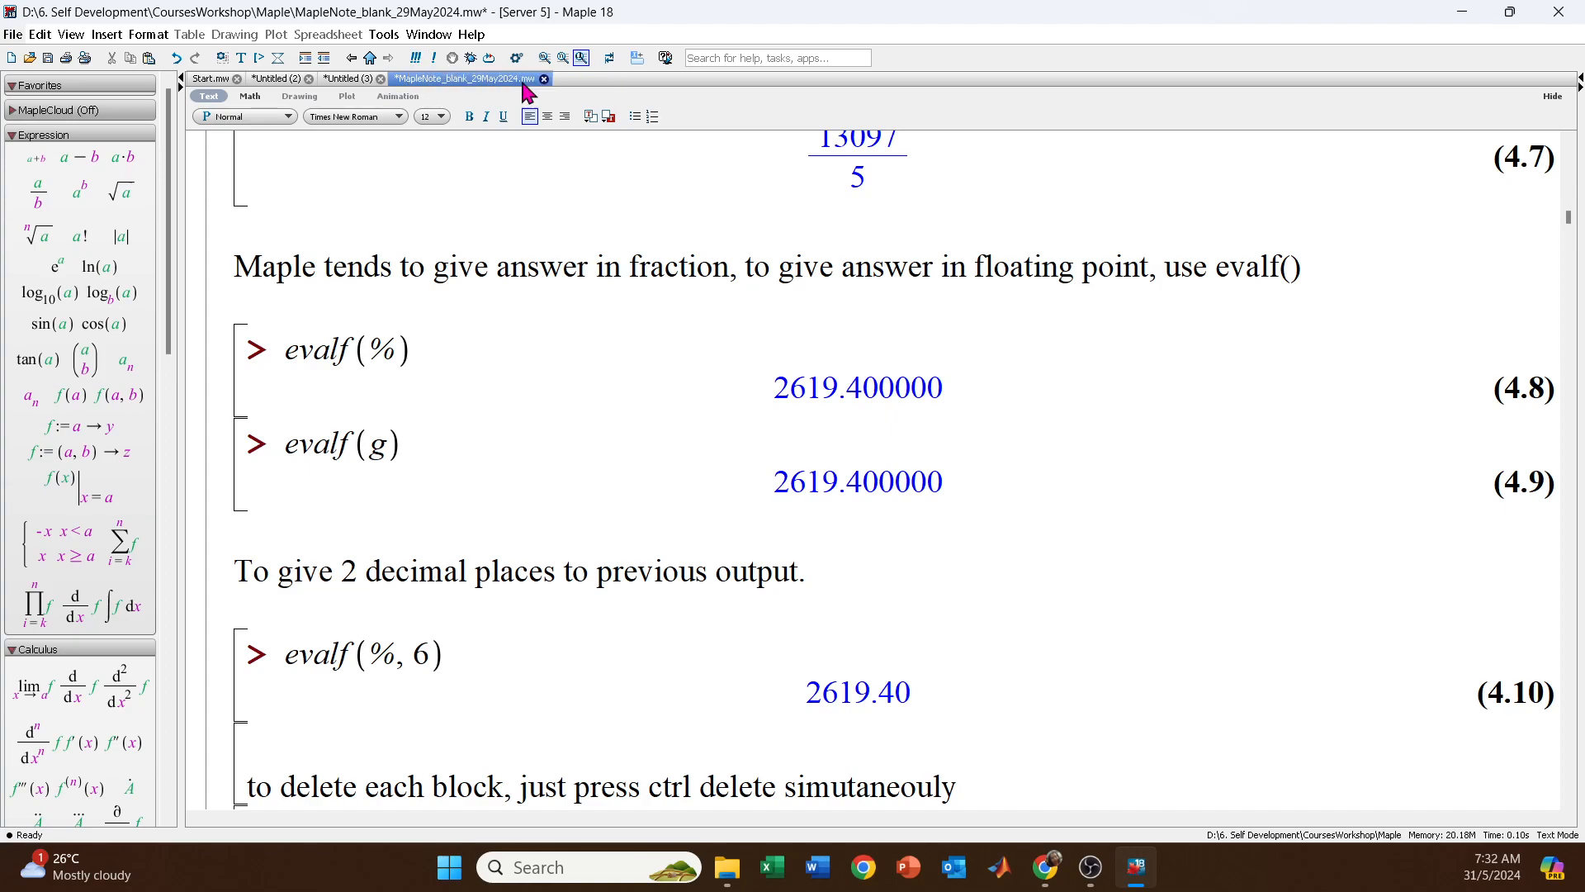
Insert an empty prompt above evalf(%, 6) and delete that block again.
click(315, 751)
click(258, 60)
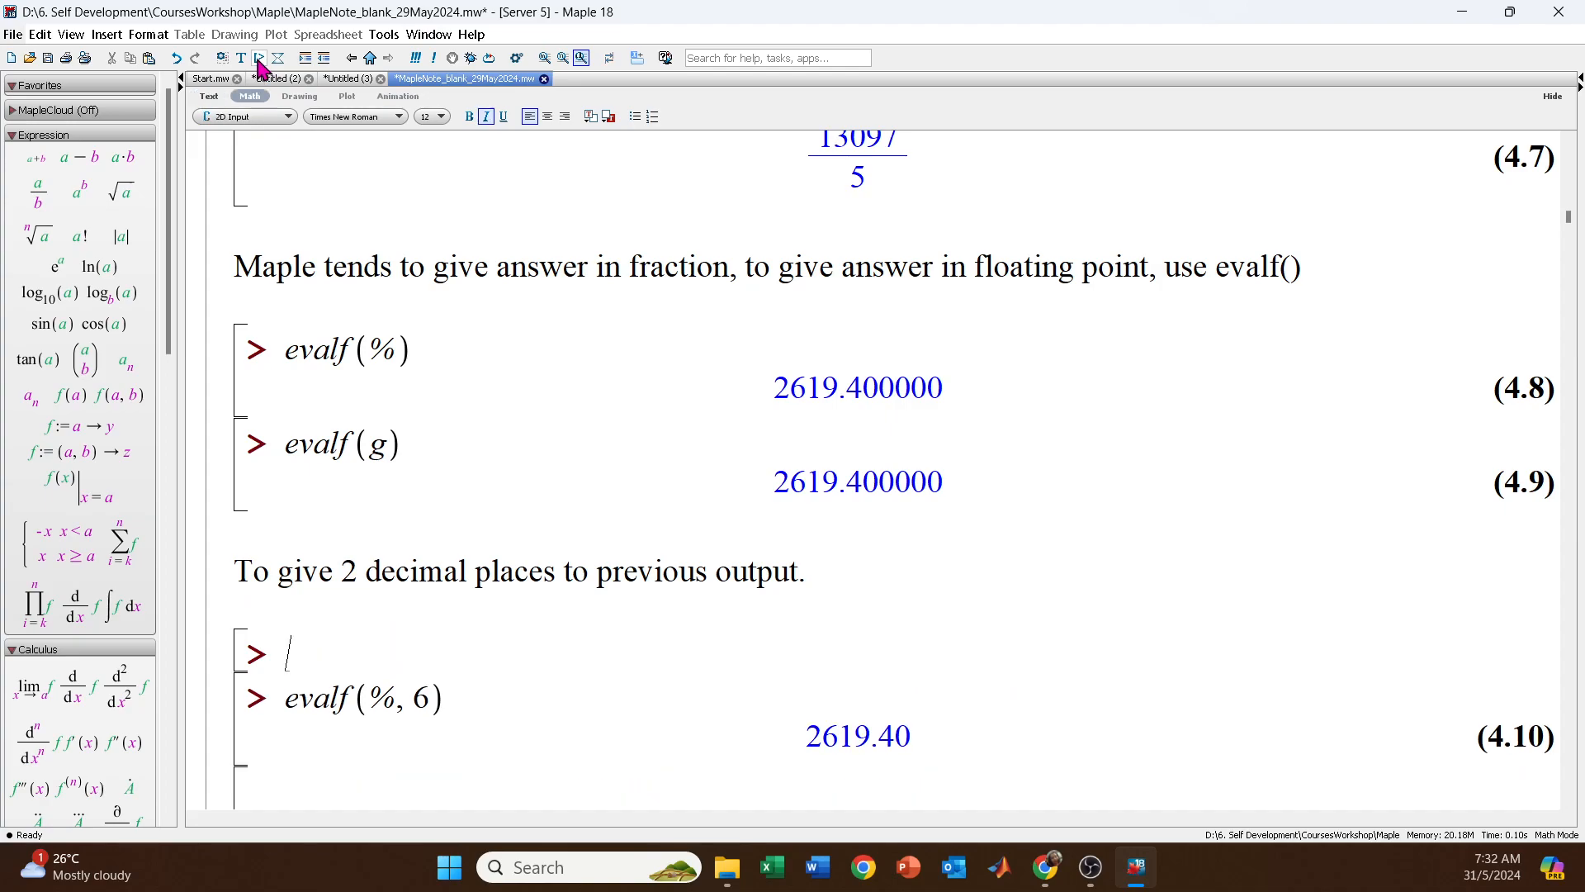
key(ctrl+Delete)
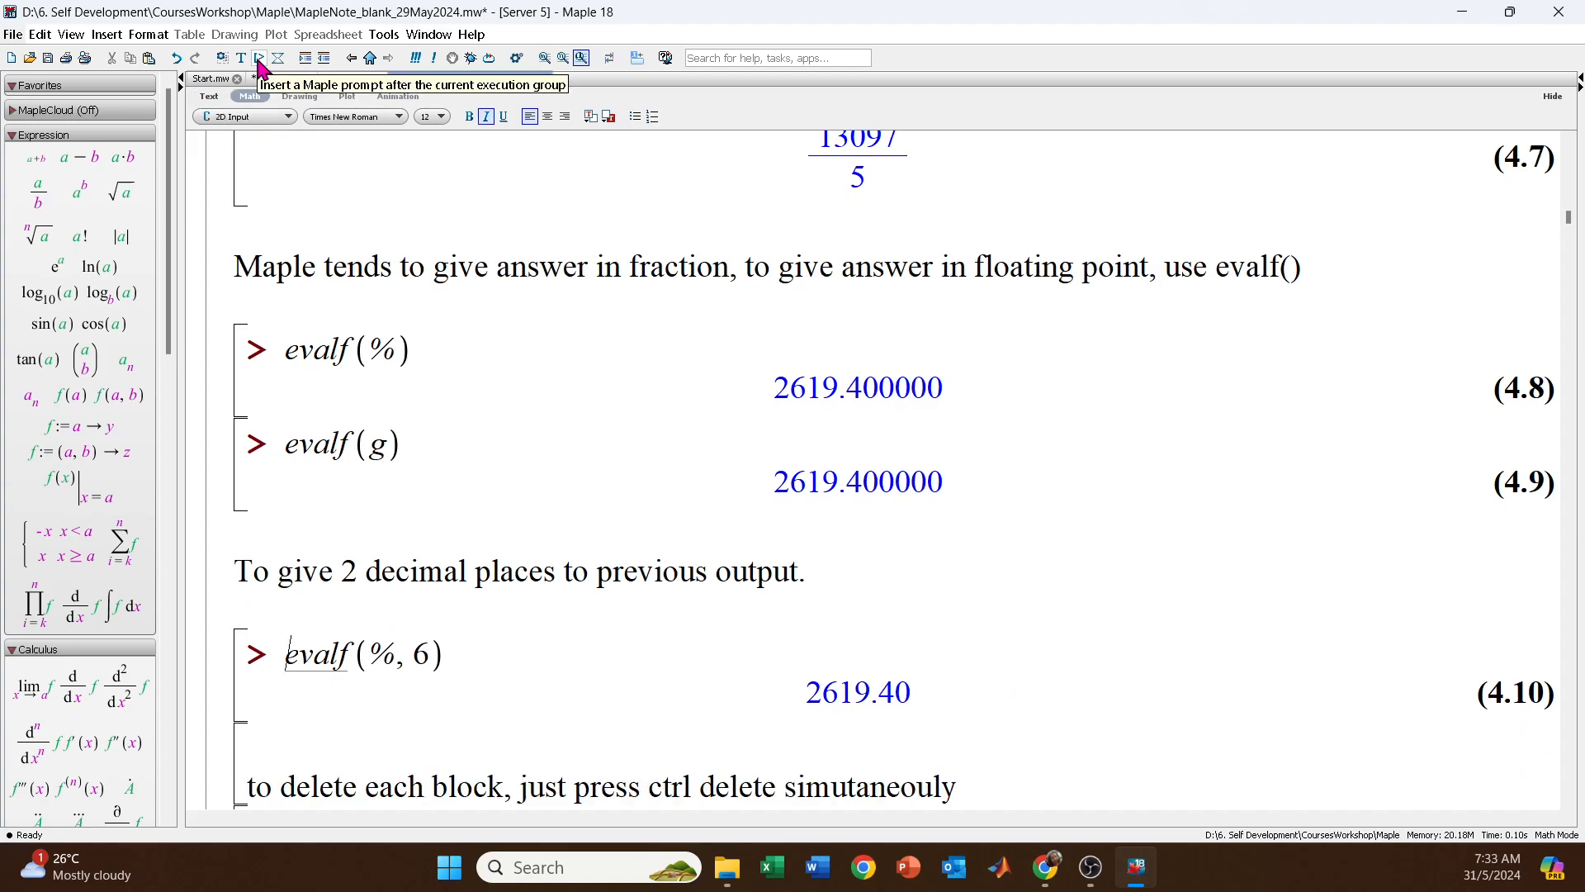
Review the evalf examples, the symbolic definition of g with its assigned variables, and the available expression templates.
key(Down)
key(Down)
key(Down)
key(Down)
key(Down)
key(Down)
key(Down)
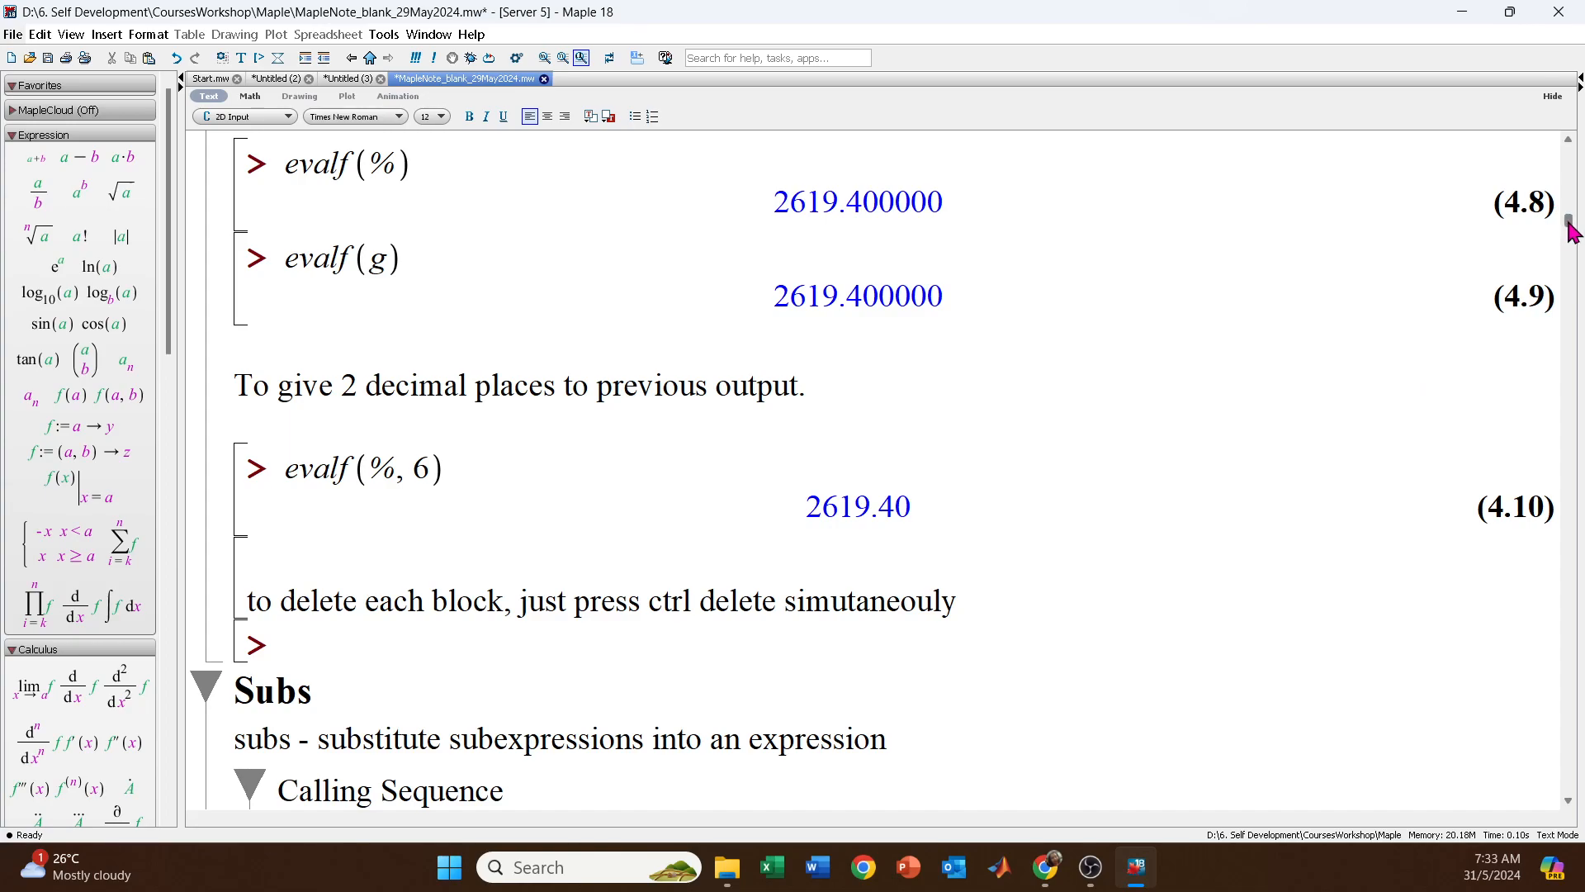
drag(1568, 222, 1557, 211)
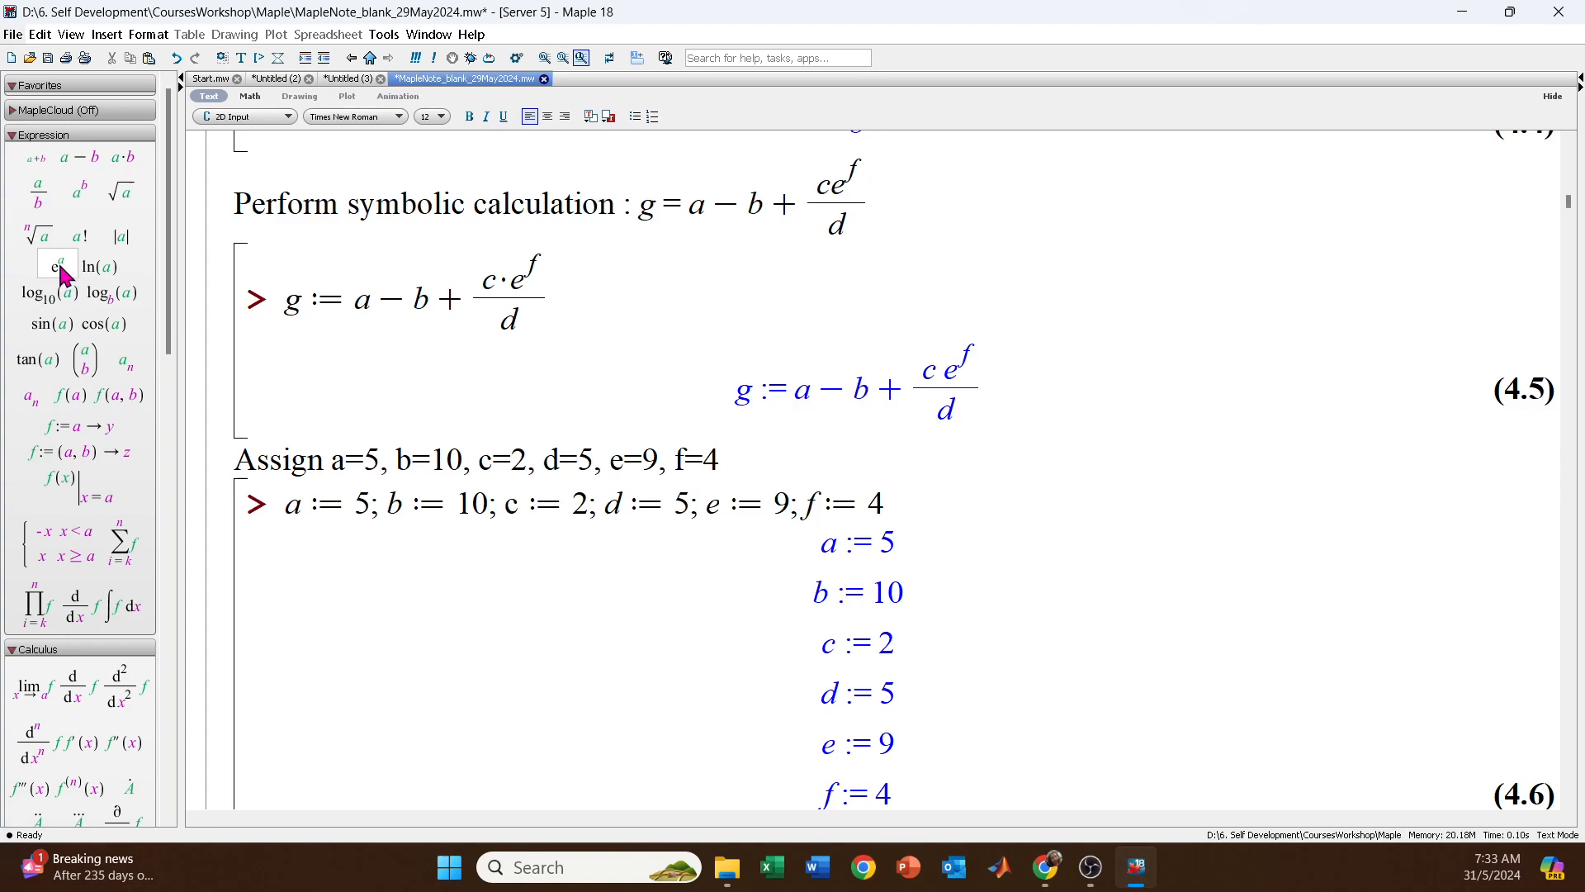
click(509, 285)
text(*)
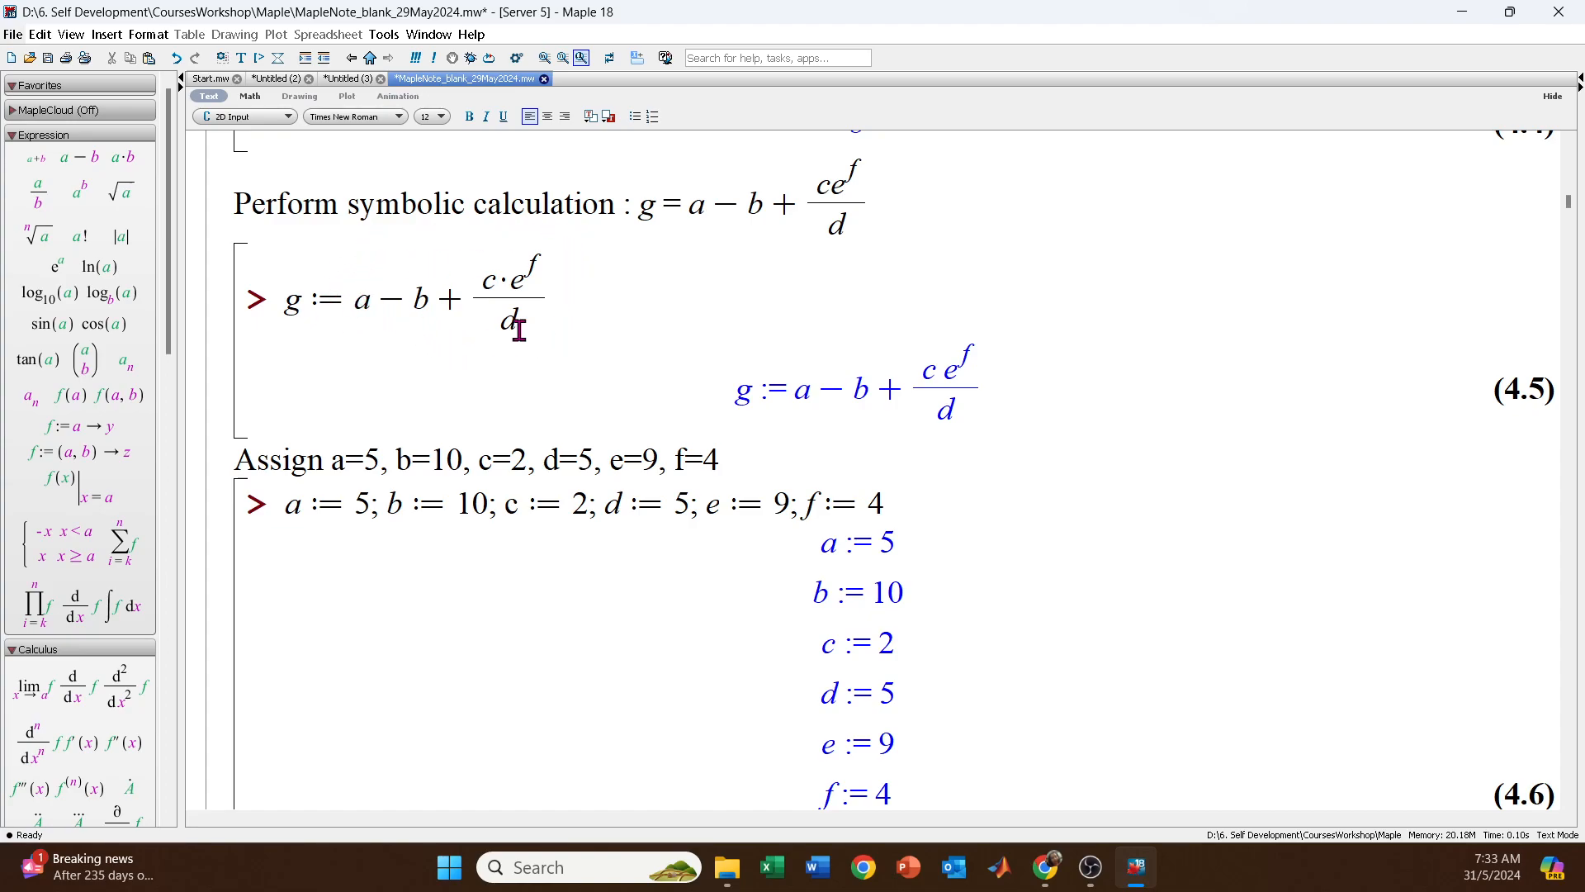
scroll(171, 346, down, 2)
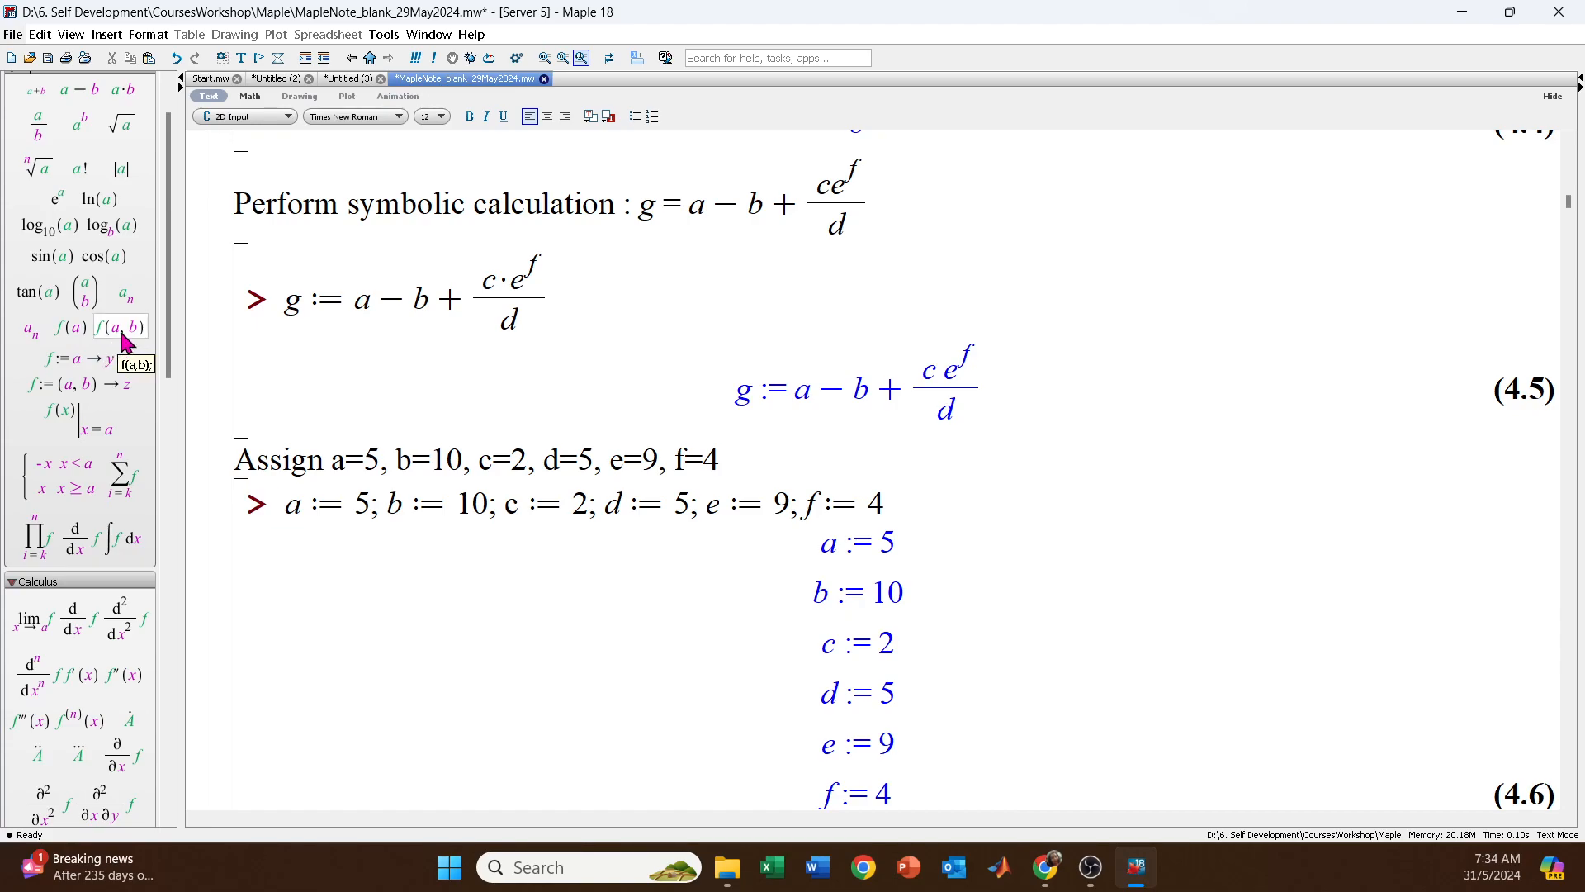
scroll(1571, 215, down, 4)
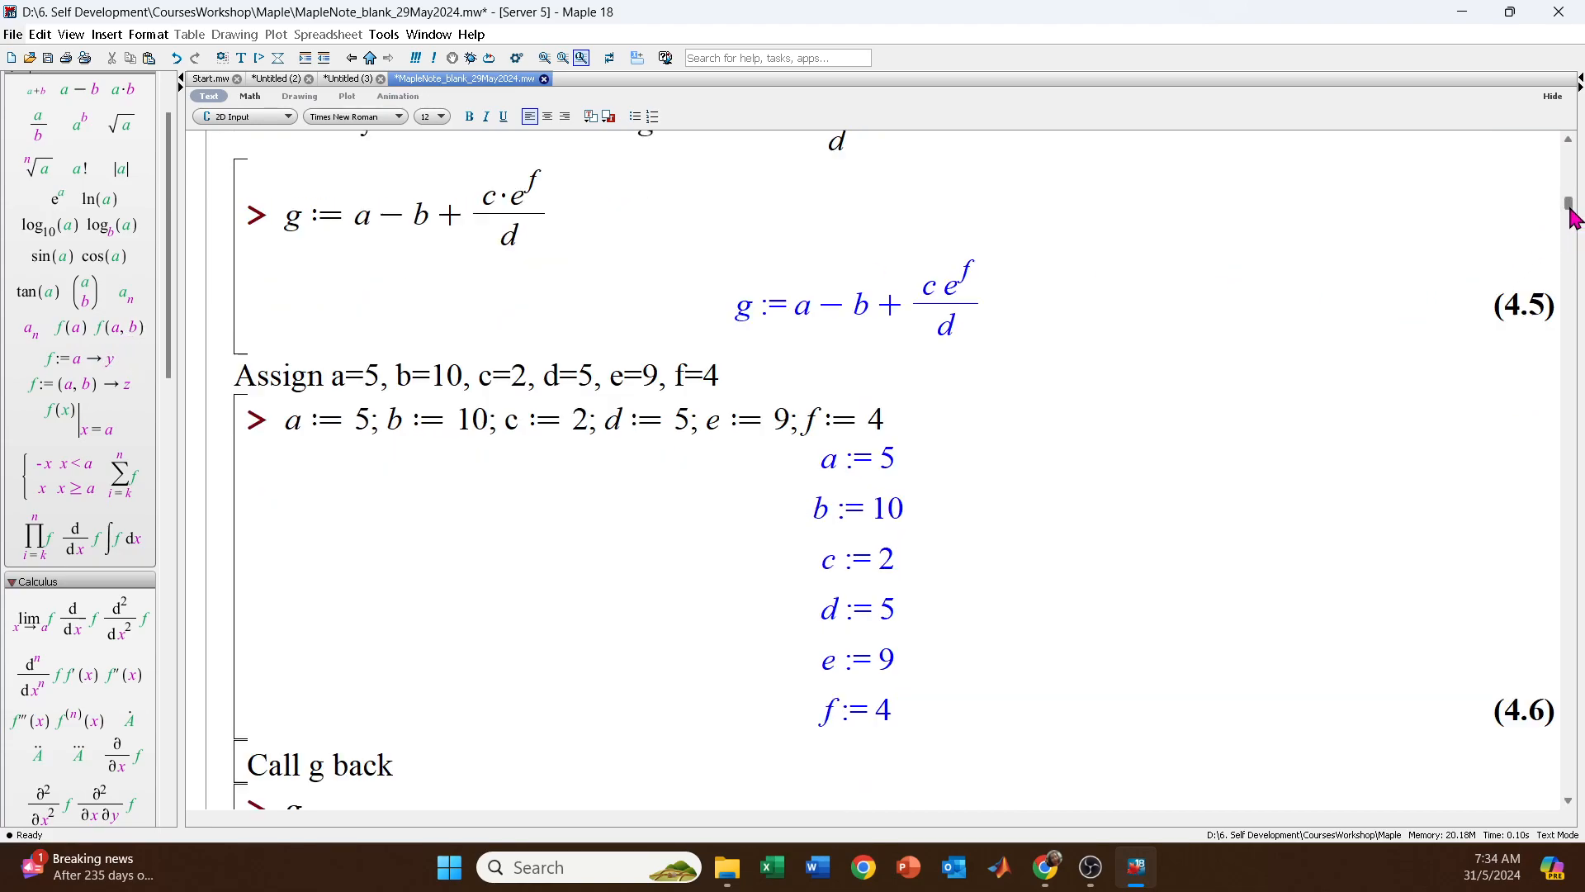
scroll(1571, 215, up, 2)
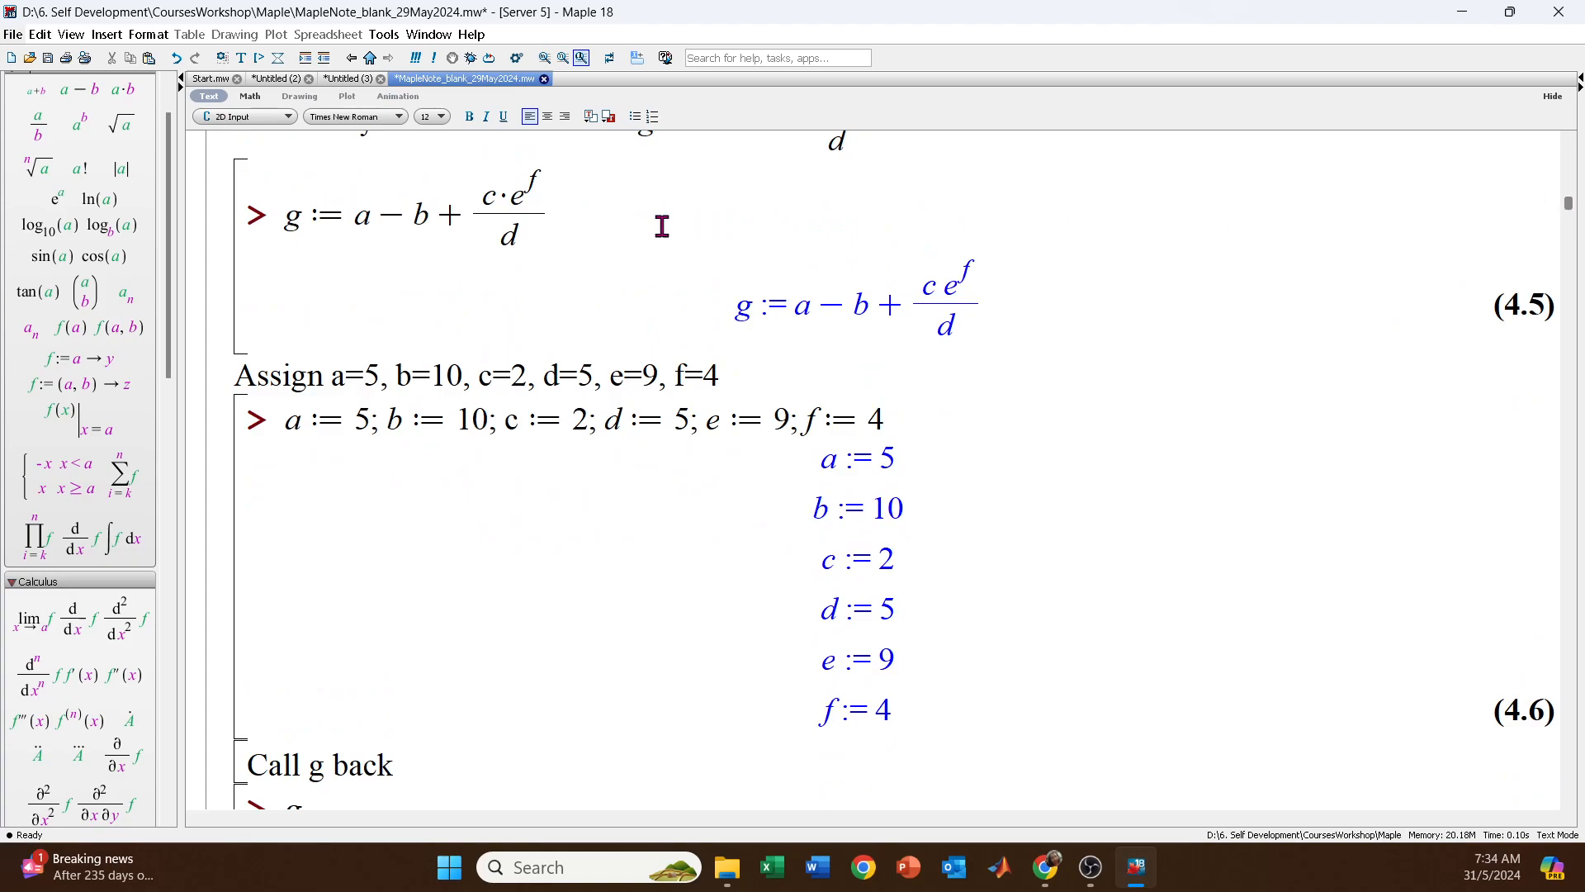